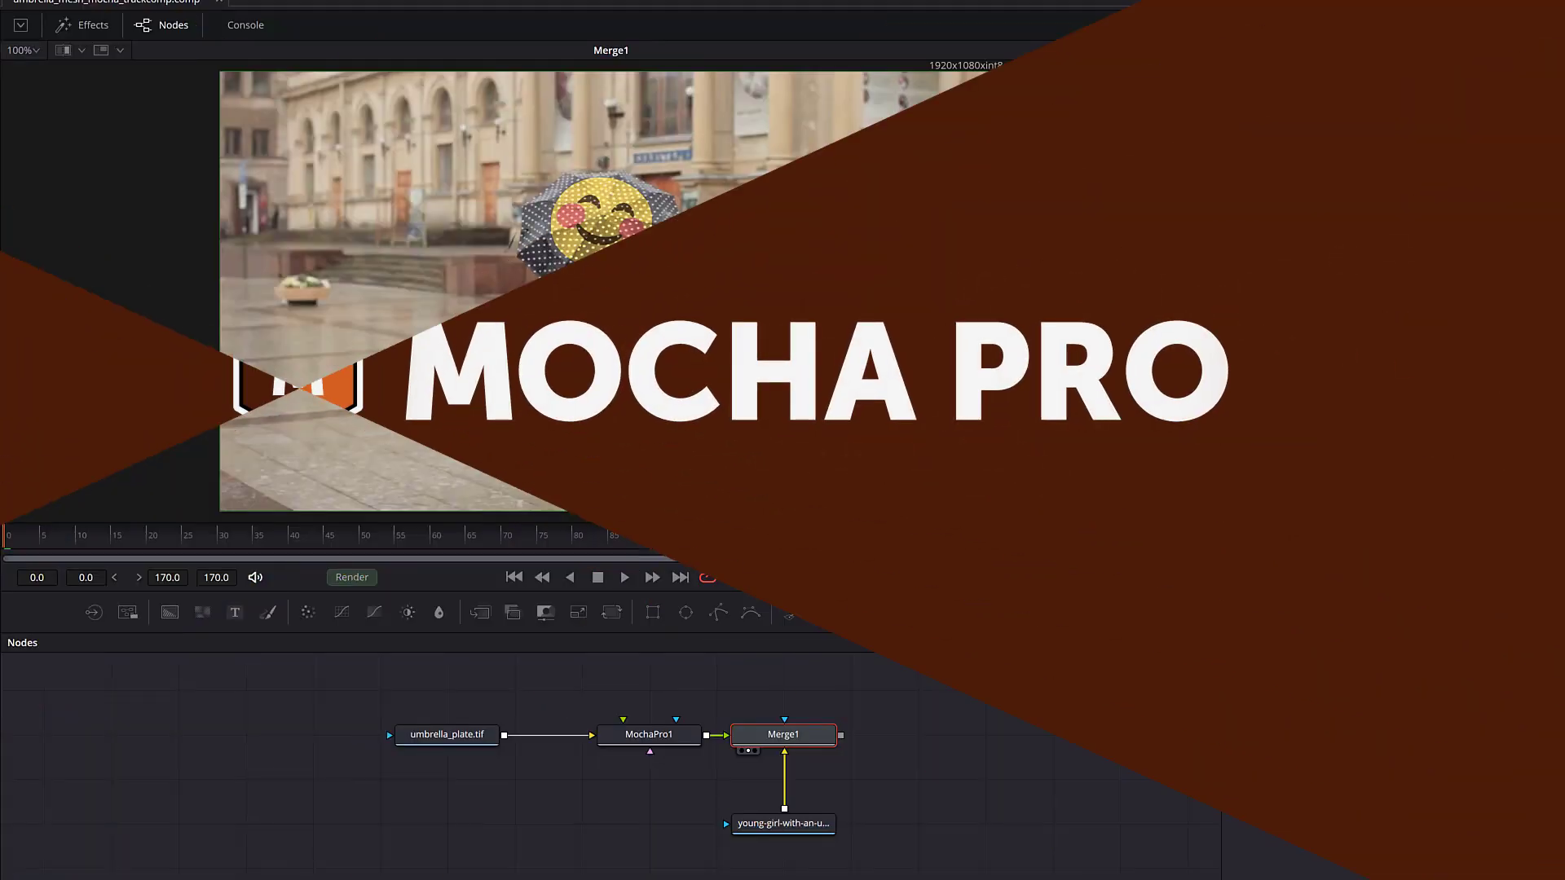
# Scrub and play the comp to preview the emoji on the umbrella.
pyautogui.moveTo(126, 536); pyautogui.dragTo(905, 542)
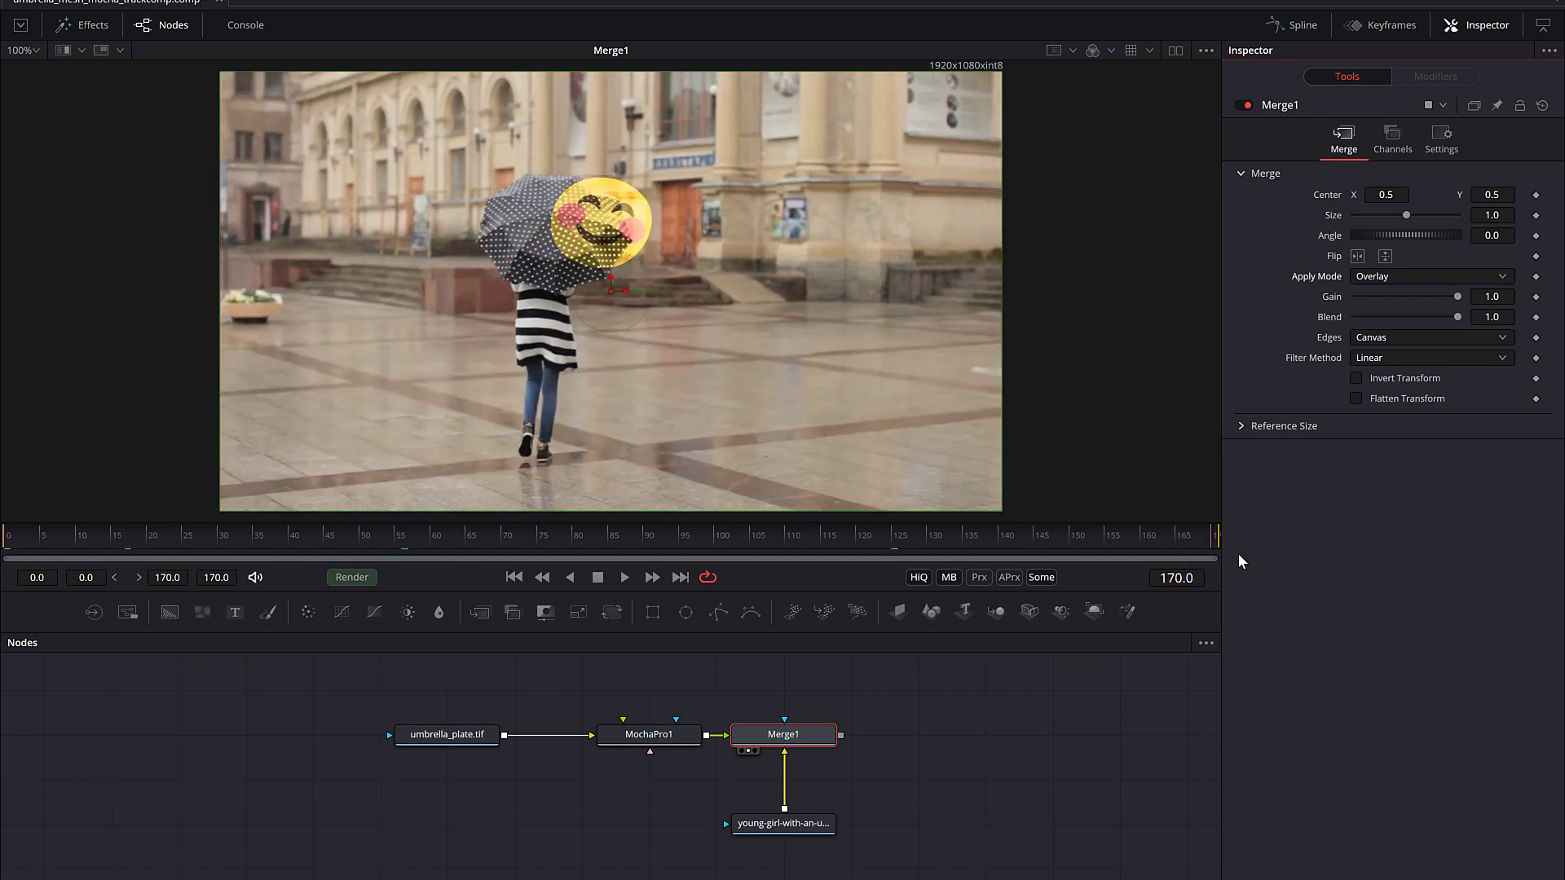
pyautogui.moveTo(974, 538); pyautogui.dragTo(232, 539)
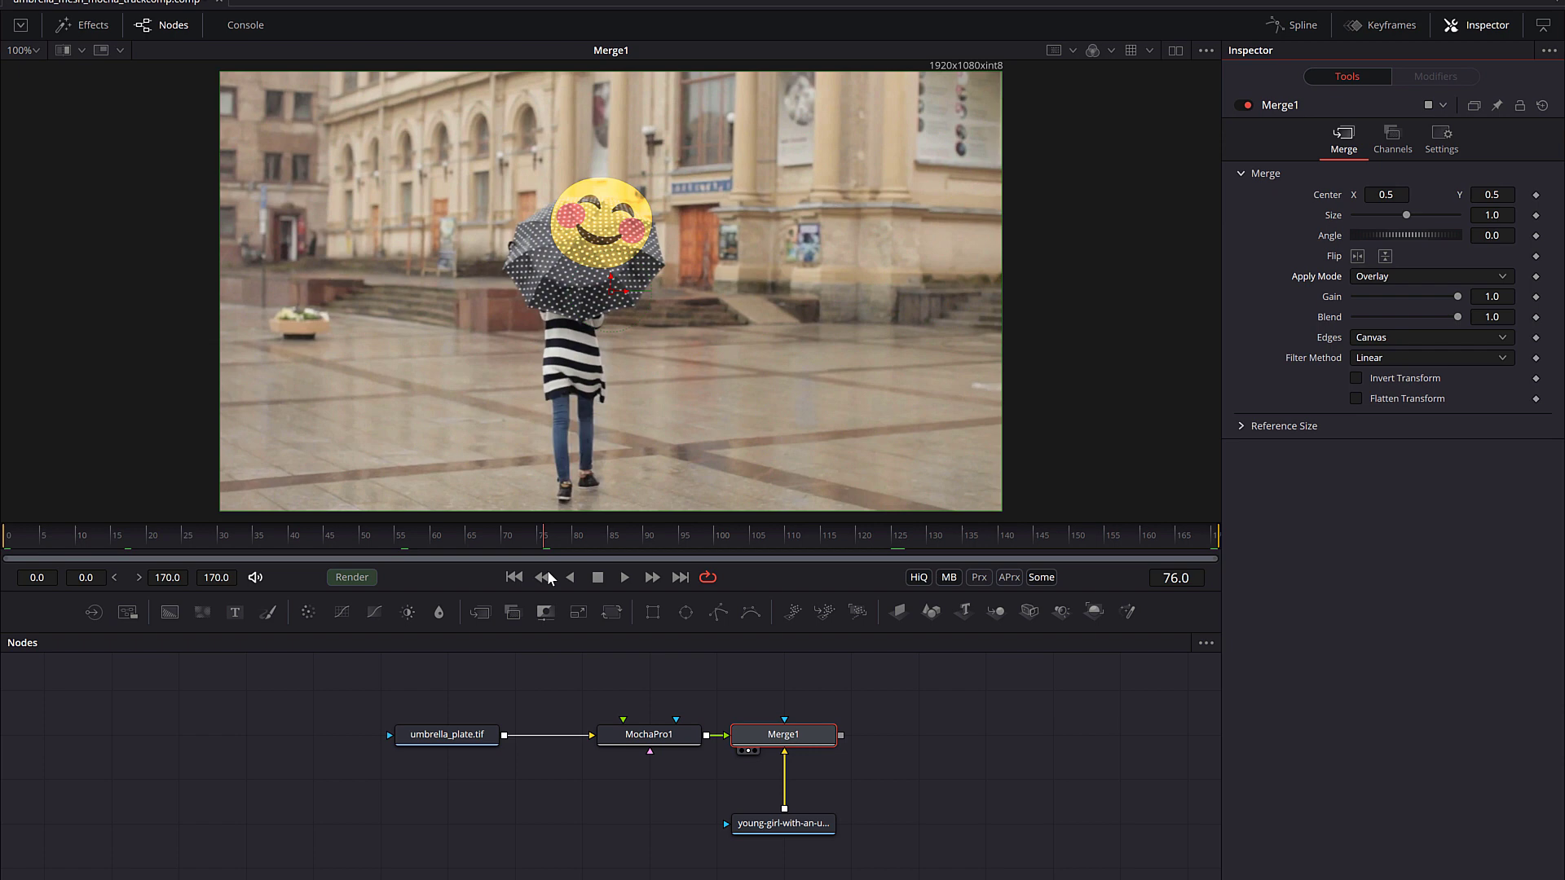
pyautogui.press('space')
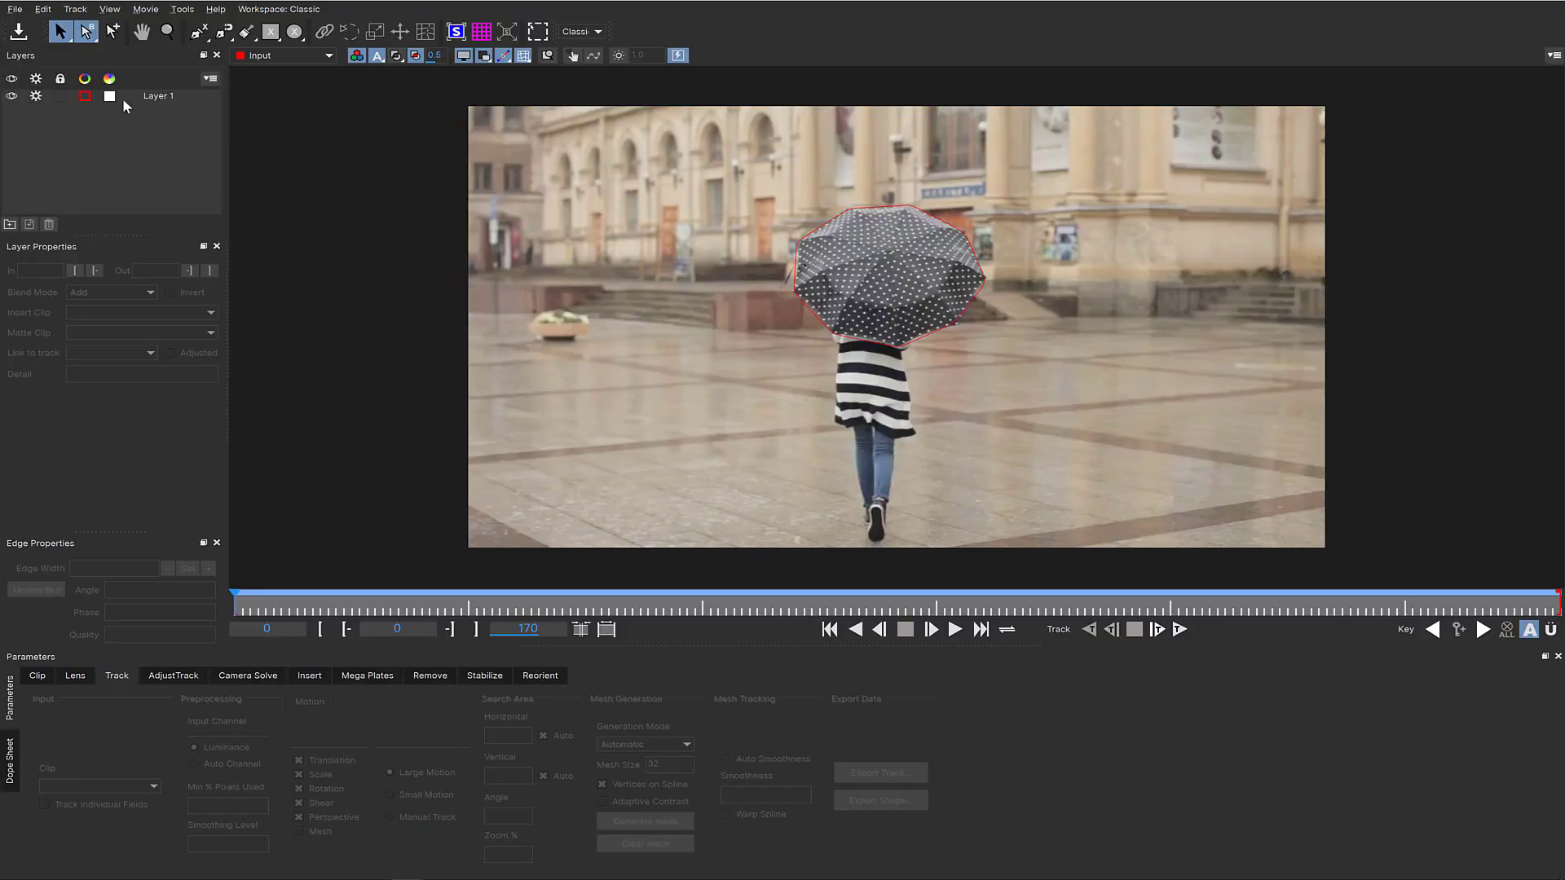
# Track the umbrella layer forward through the clip and enable mesh warping.
pyautogui.press('space')
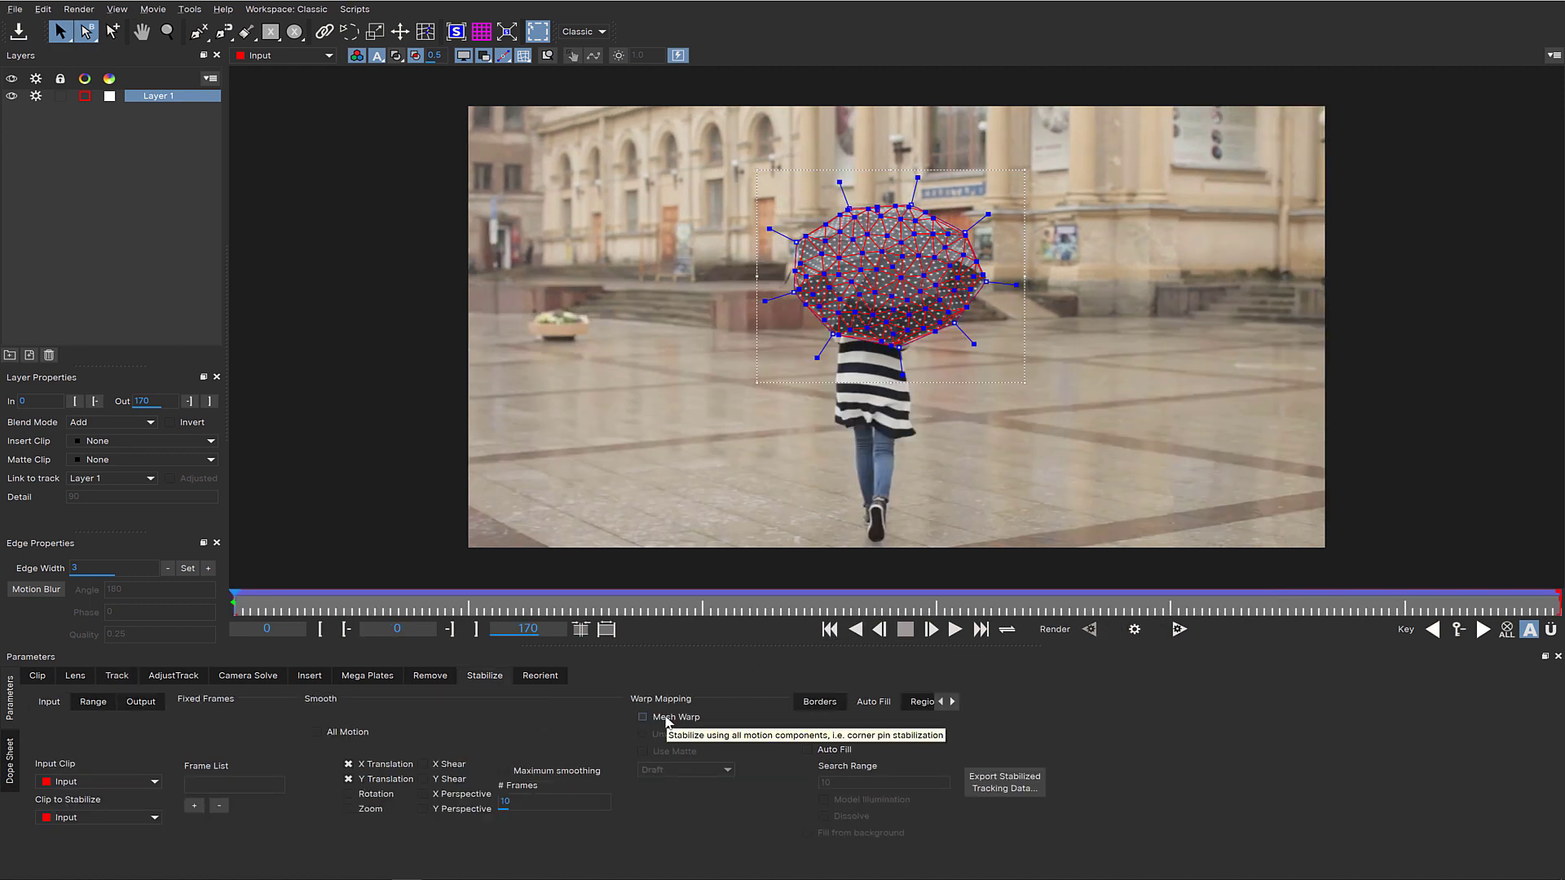
pyautogui.click(645, 718)
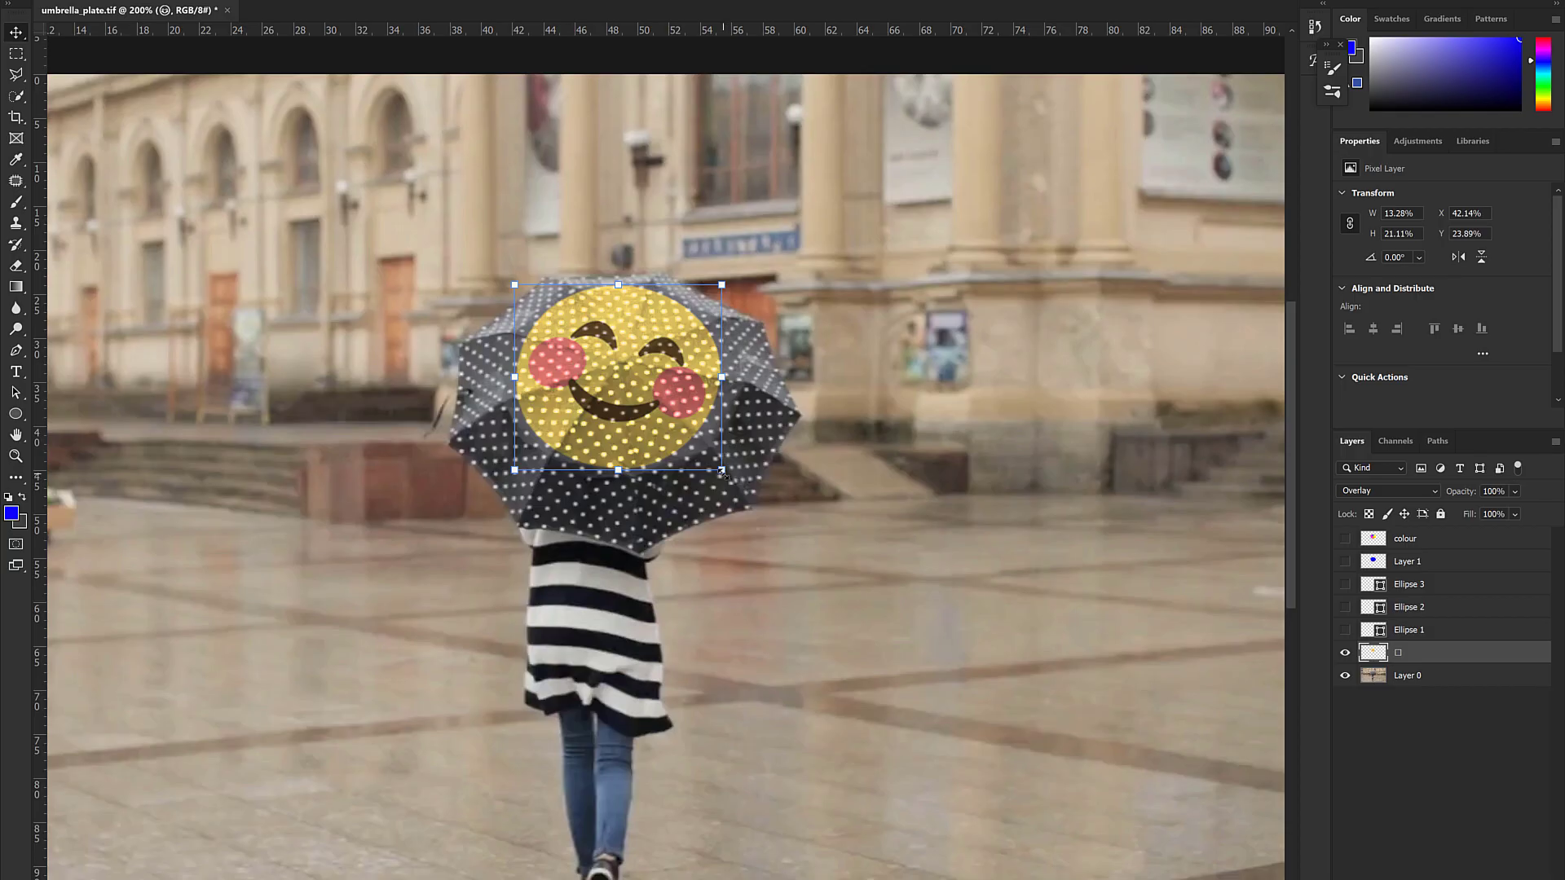
pyautogui.moveTo(715, 470); pyautogui.dragTo(689, 428)
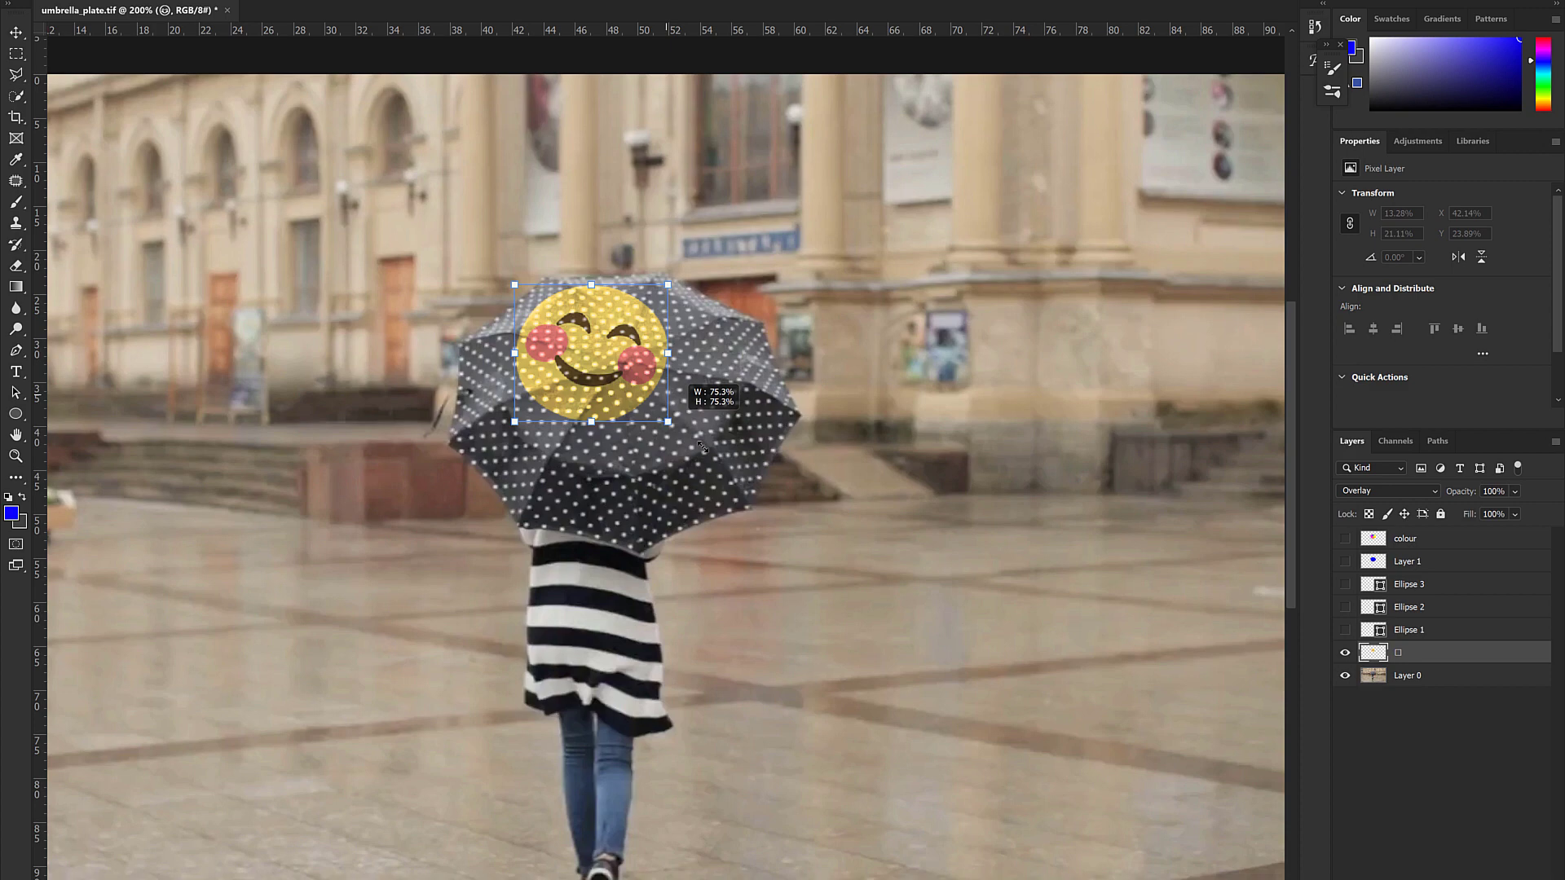
pyautogui.moveTo(689, 428); pyautogui.dragTo(724, 472)
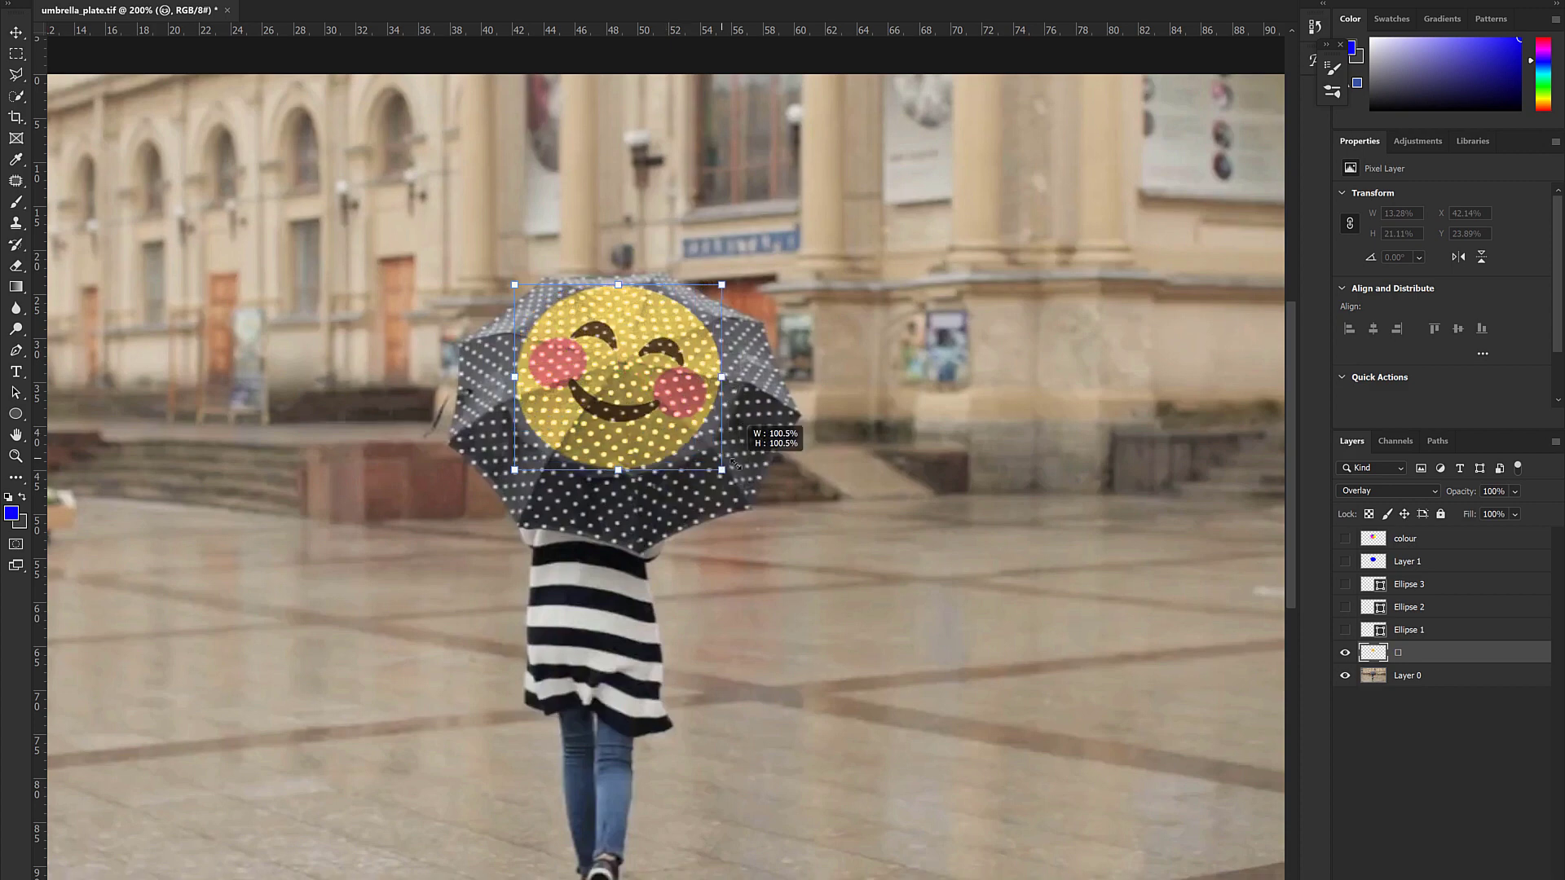
# Feed the emoji plate into MochaPro1, merge it over the young-girl clip and view Merge1.
pyautogui.click(1345, 676)
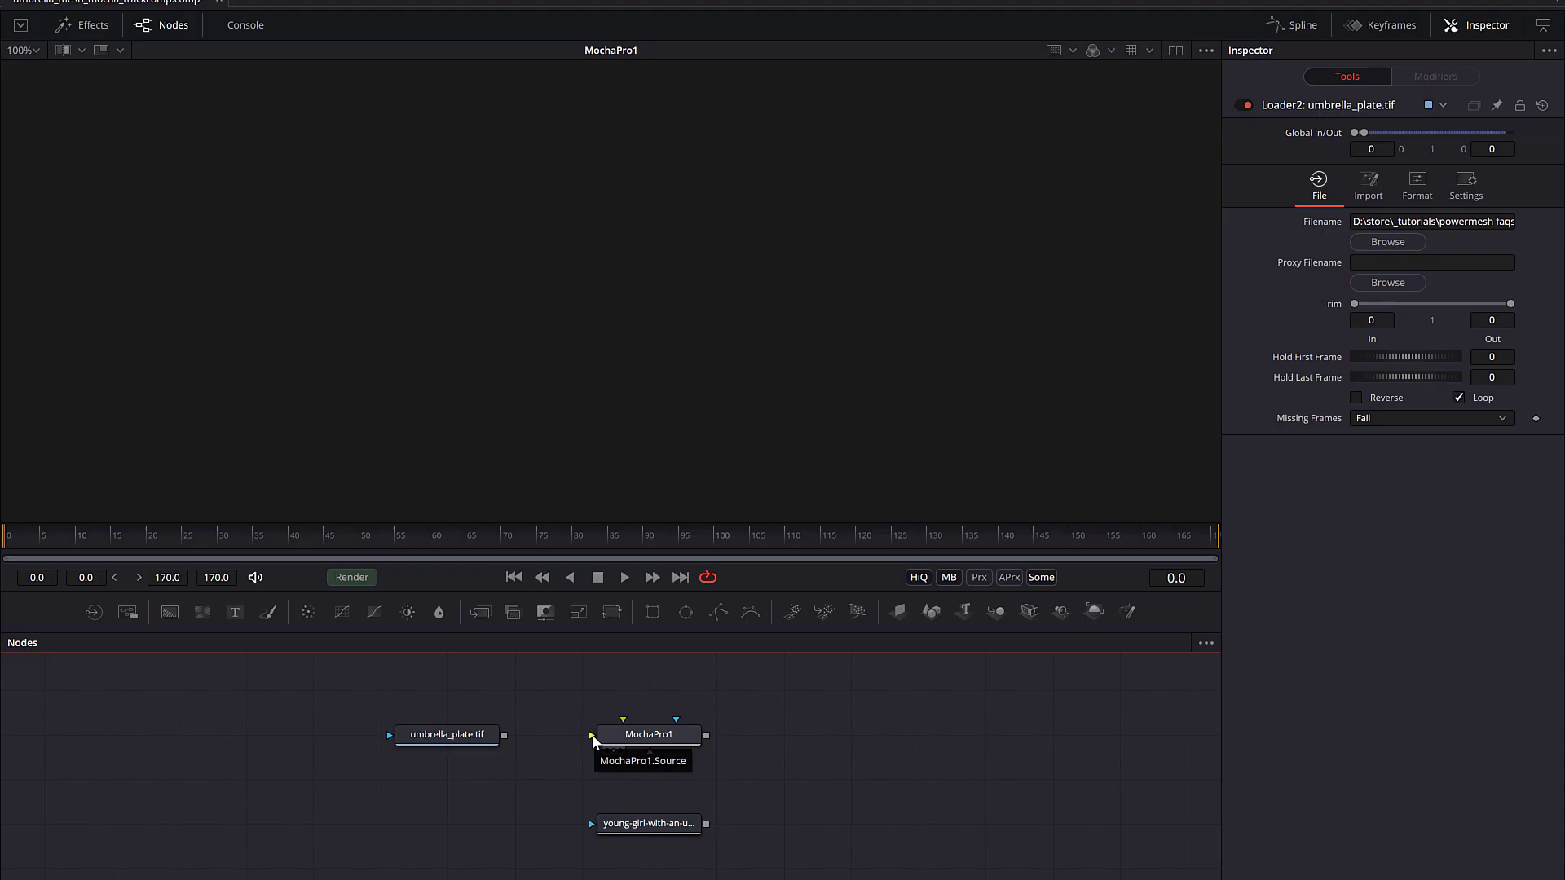
pyautogui.moveTo(597, 736); pyautogui.dragTo(501, 734)
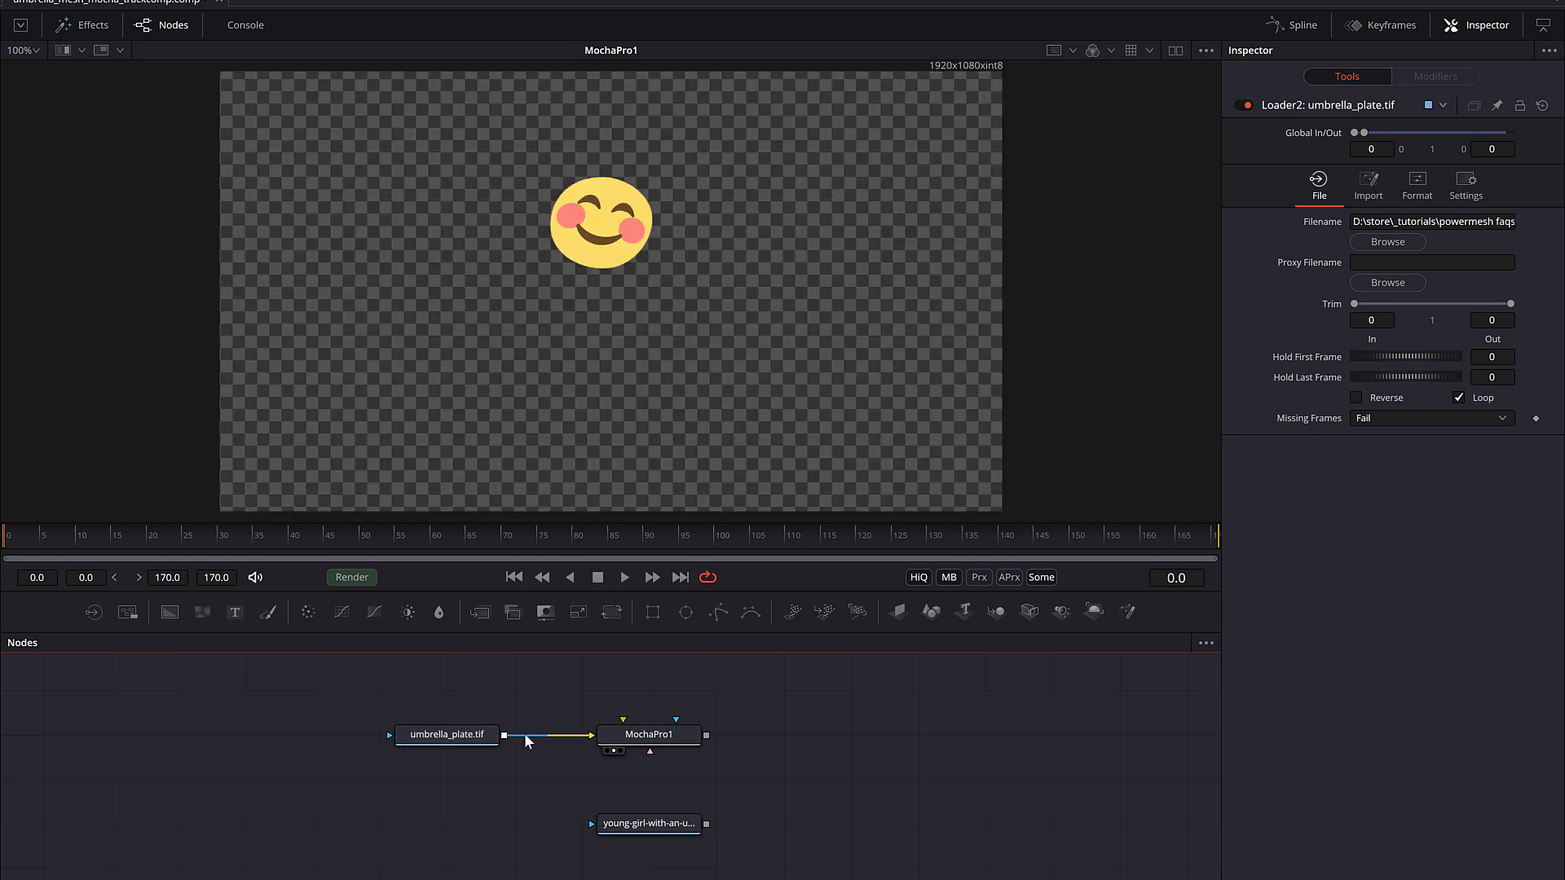
pyautogui.moveTo(788, 723); pyautogui.dragTo(808, 823)
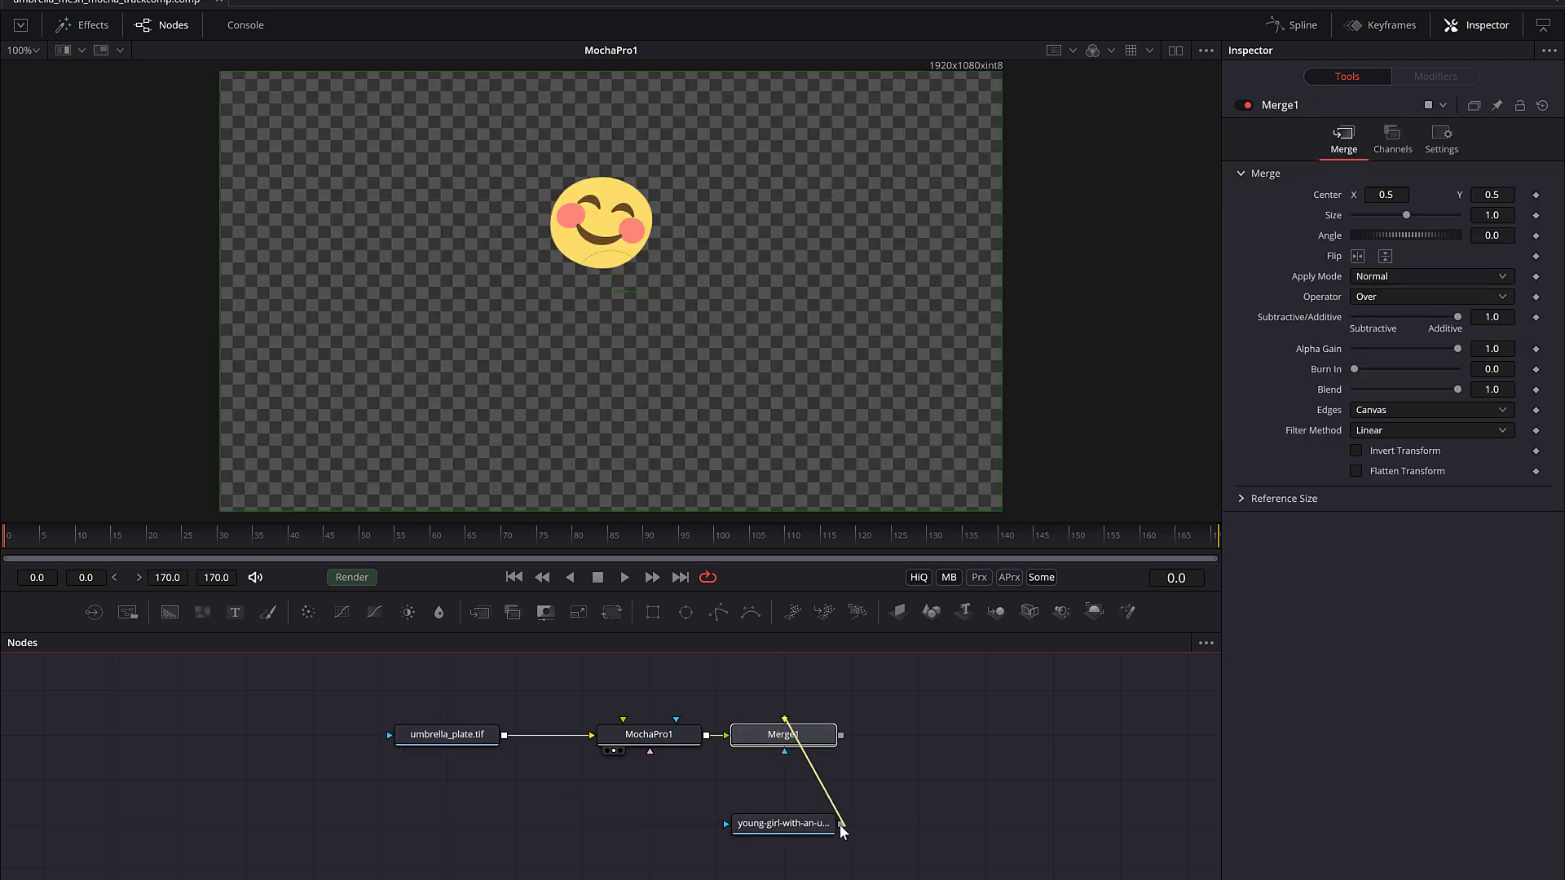
pyautogui.moveTo(783, 735); pyautogui.dragTo(777, 380)
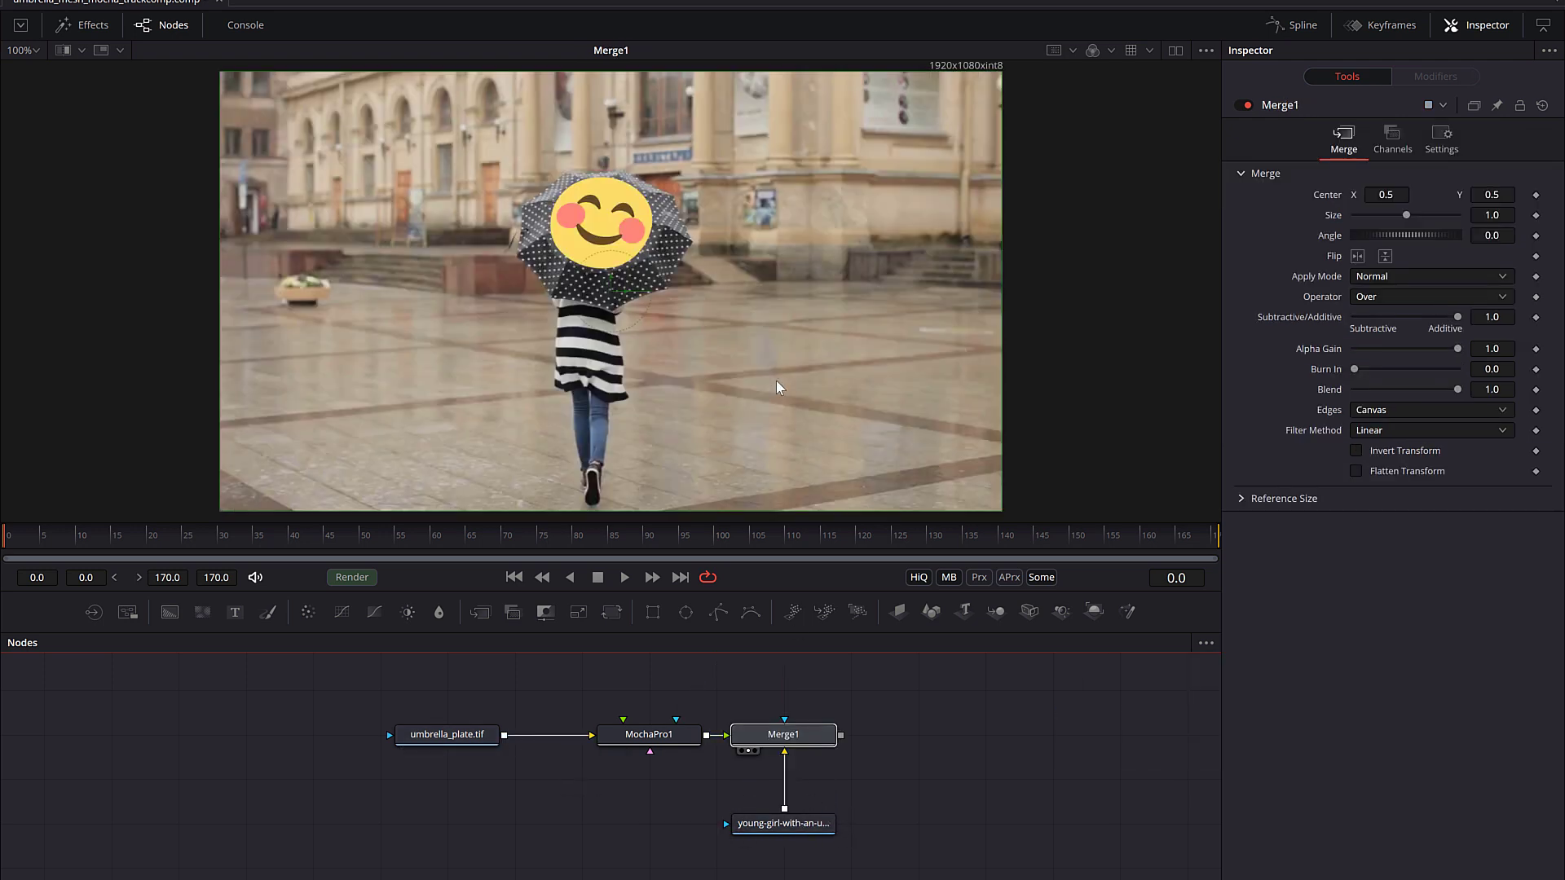
# Set MochaPro1's render module to Stabilize: Warp.
pyautogui.click(657, 734)
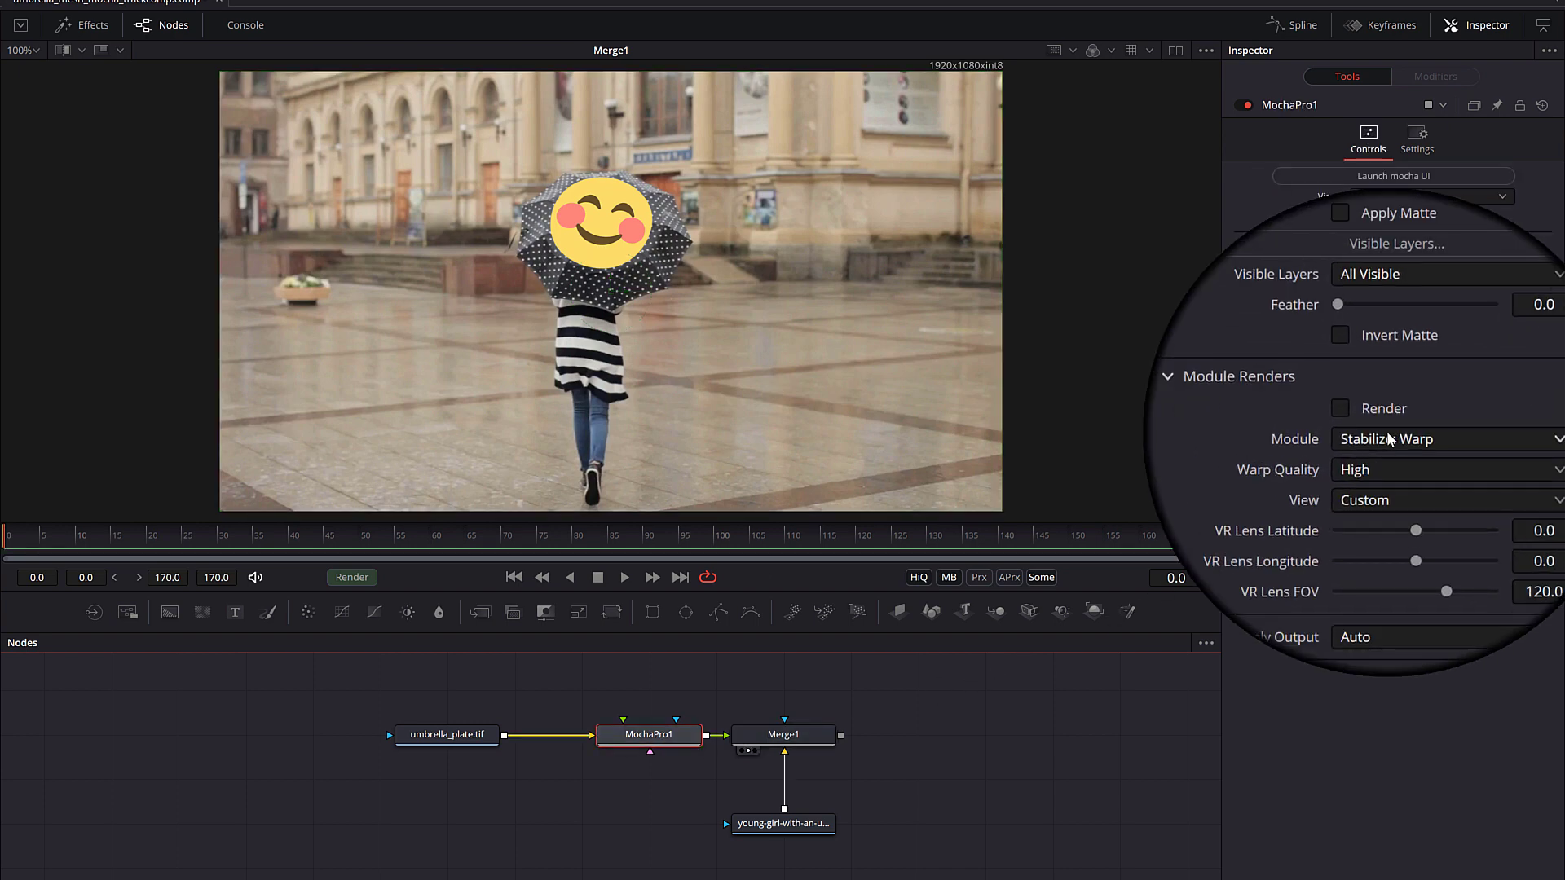
pyautogui.click(1389, 438)
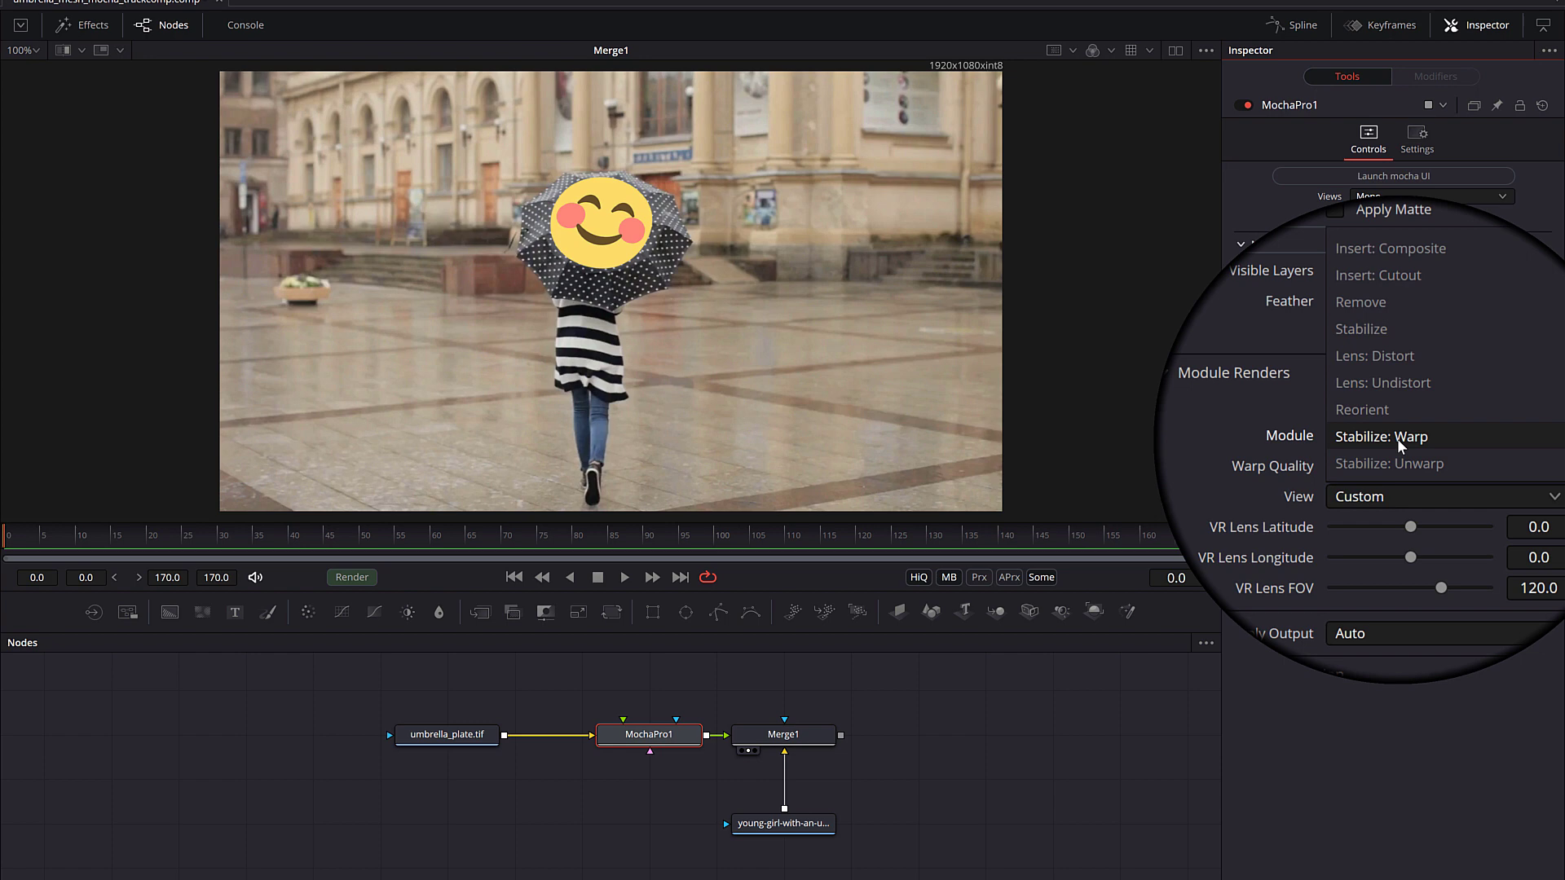
pyautogui.click(1428, 436)
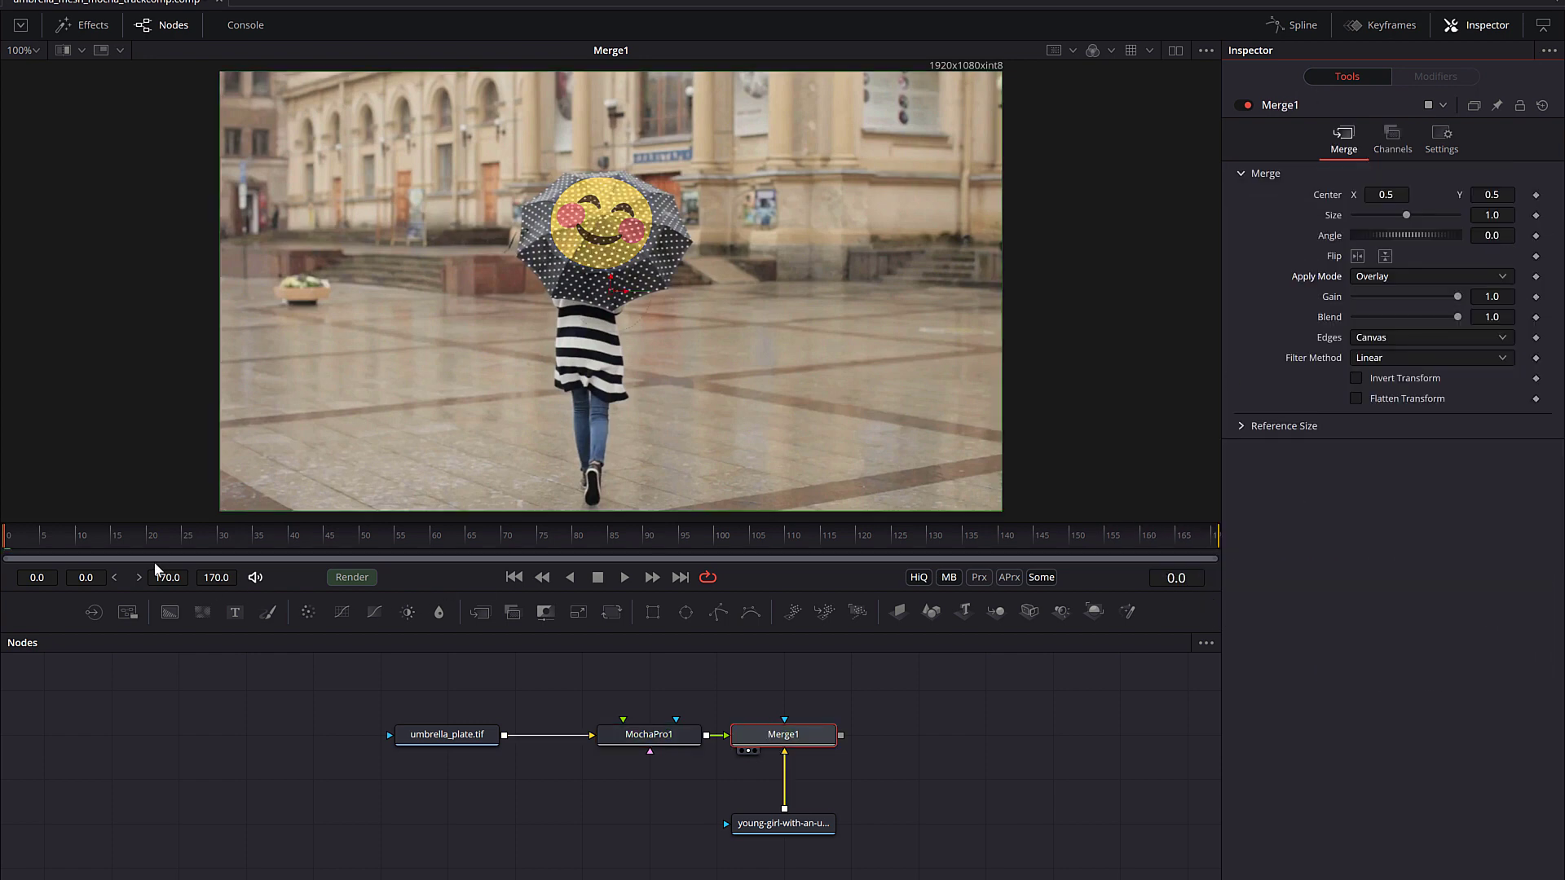
# Scrub the comp across frames to check the emoji, then enable the warp Render.
pyautogui.click(407, 538)
pyautogui.click(897, 538)
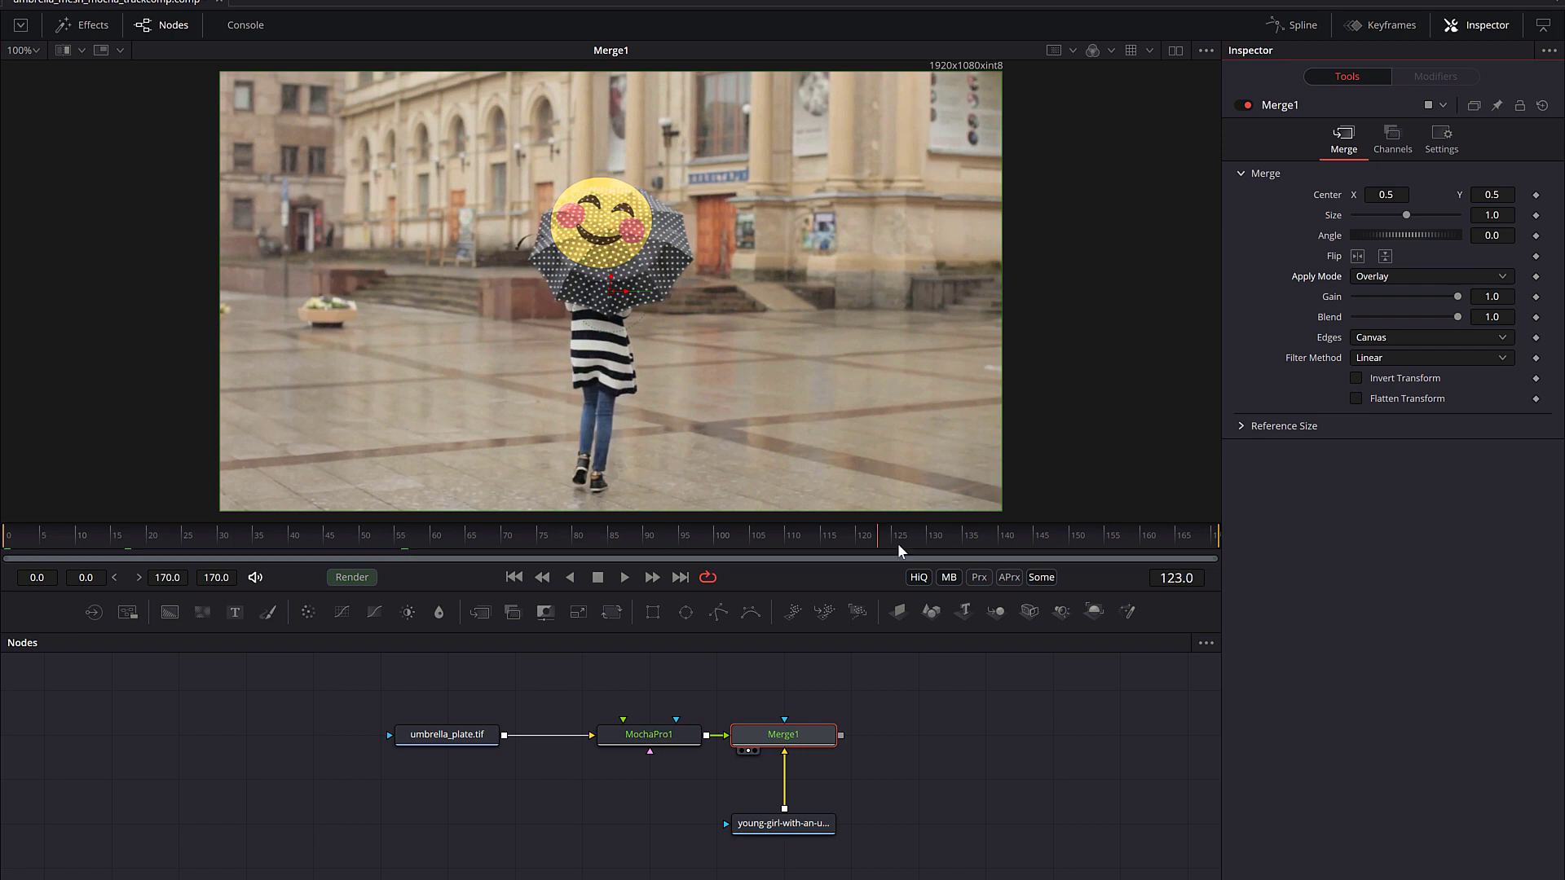
pyautogui.moveTo(904, 544); pyautogui.dragTo(325, 539)
pyautogui.moveTo(20, 544); pyautogui.dragTo(940, 551)
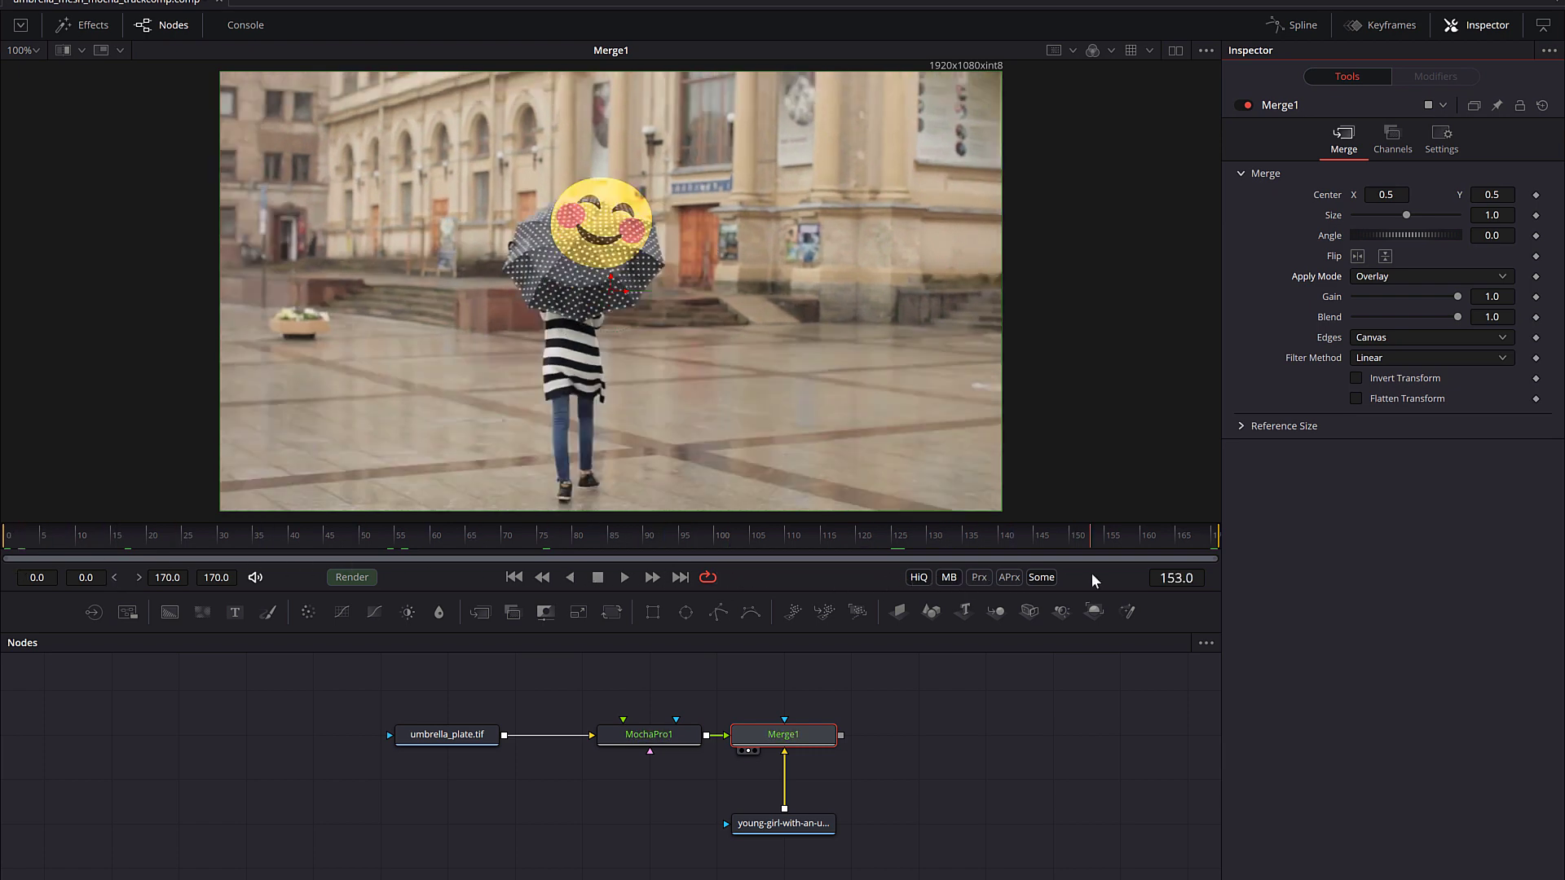
pyautogui.moveTo(1093, 545)
pyautogui.mouseDown()
pyautogui.moveTo(119, 560)
pyautogui.moveTo(176, 548)
pyautogui.mouseUp()
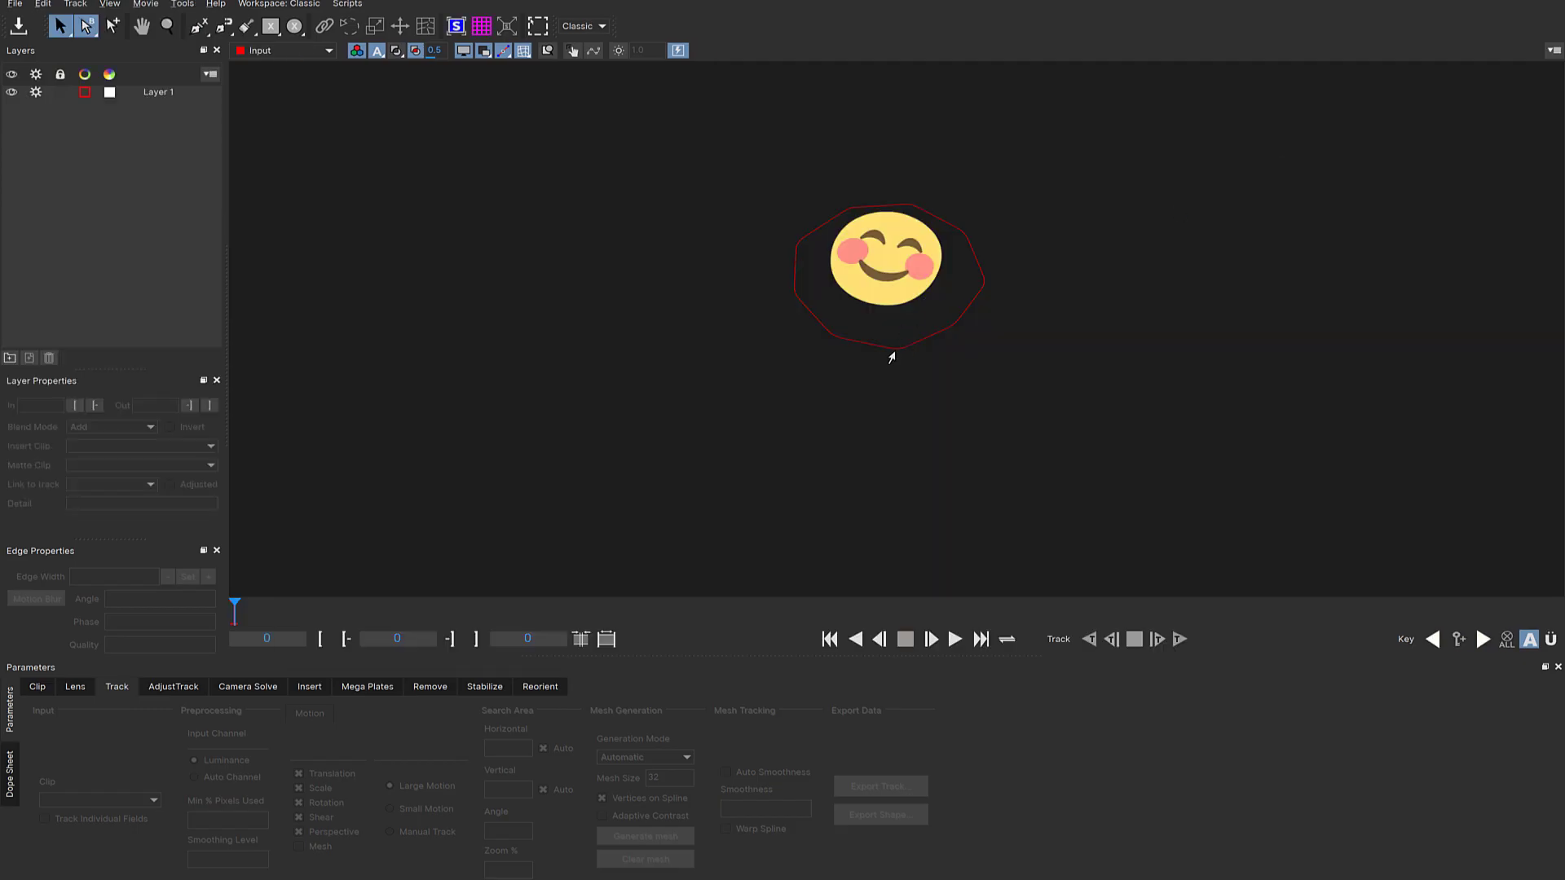
pyautogui.click(891, 358)
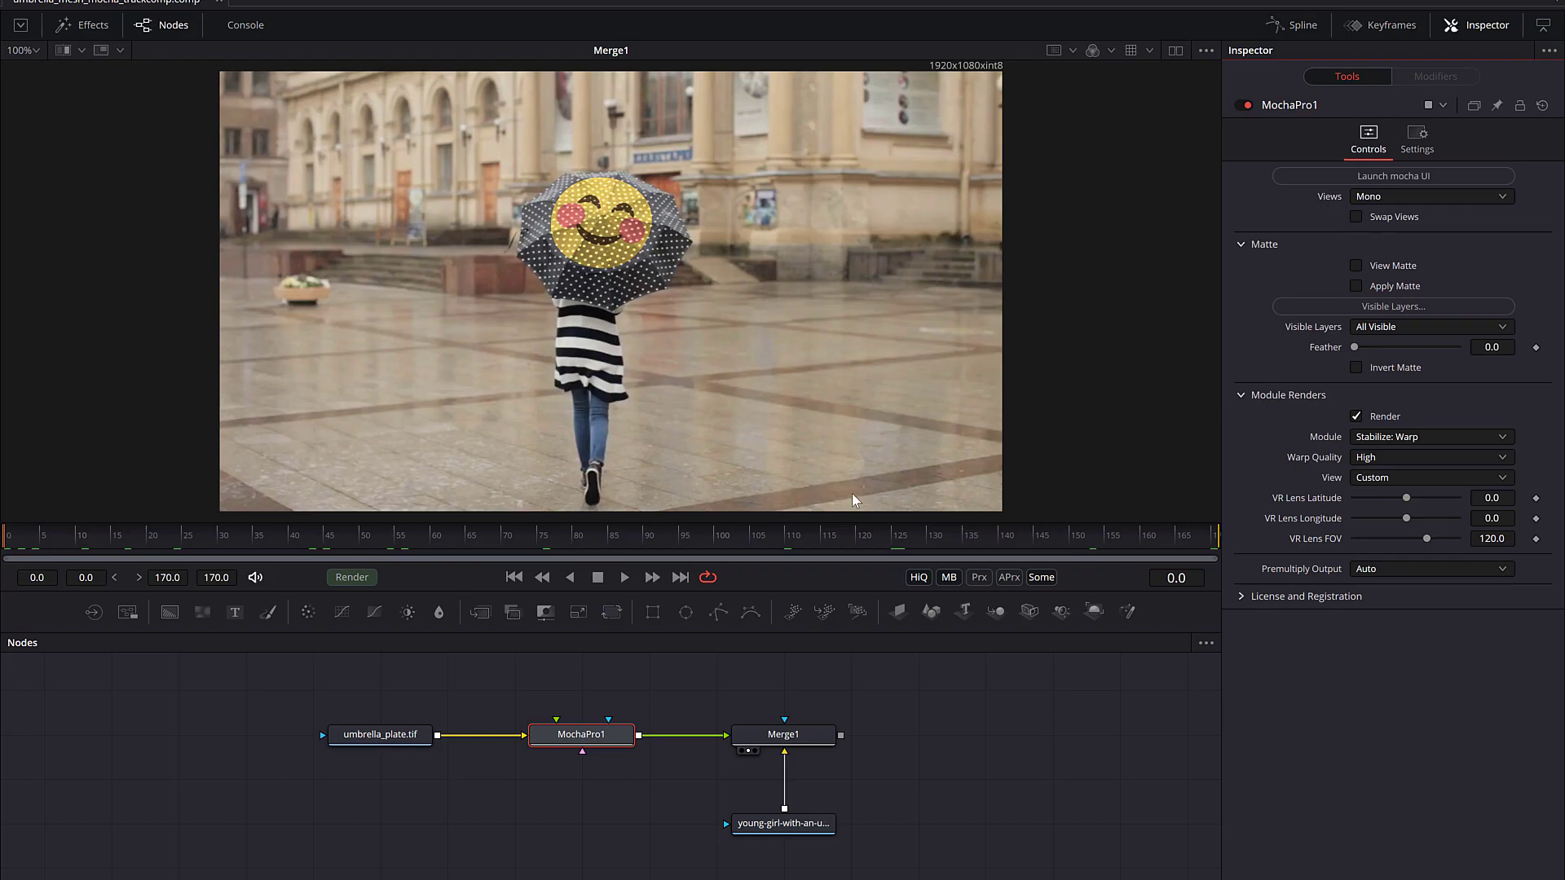
# Set the umbrella_plate loader's Global Out to 170 with Loop unchecked.
pyautogui.click(371, 740)
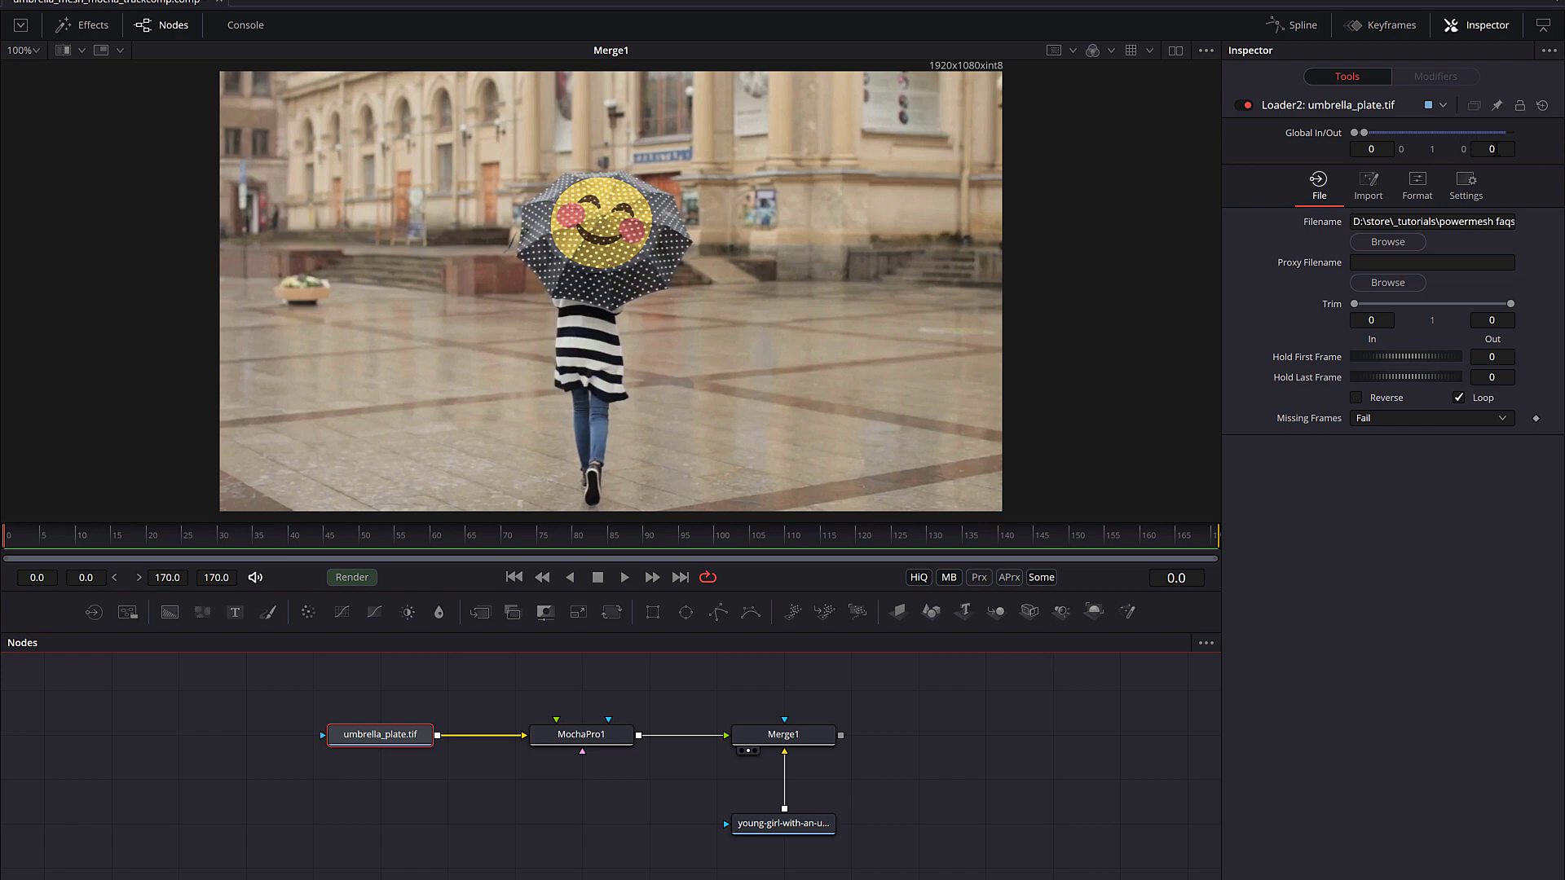
pyautogui.click(1492, 148)
pyautogui.write('17')
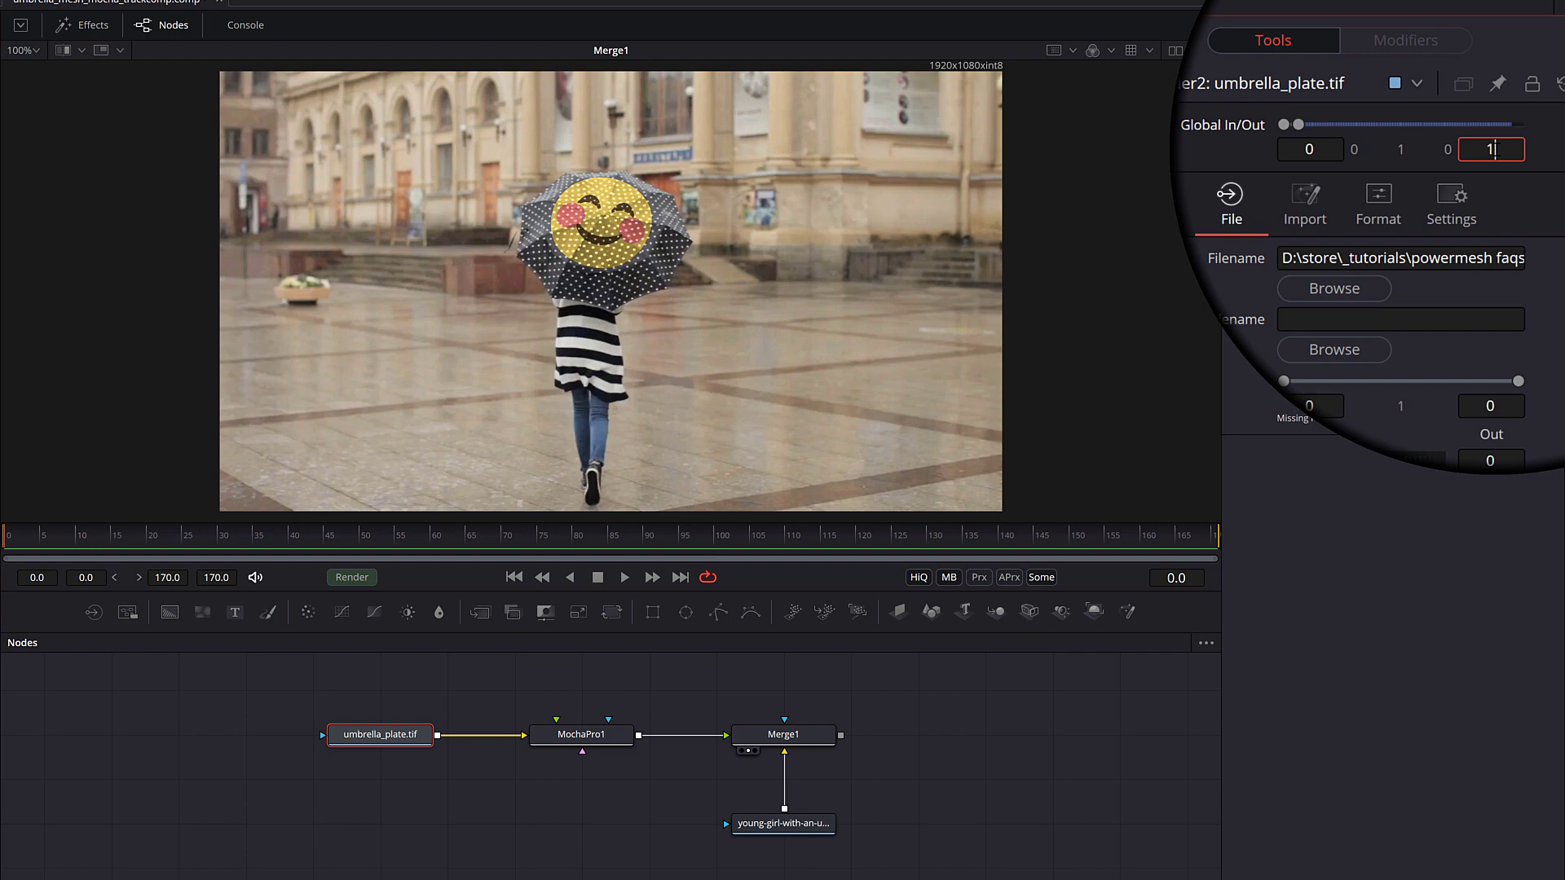
pyautogui.write('0')
pyautogui.press('Return')
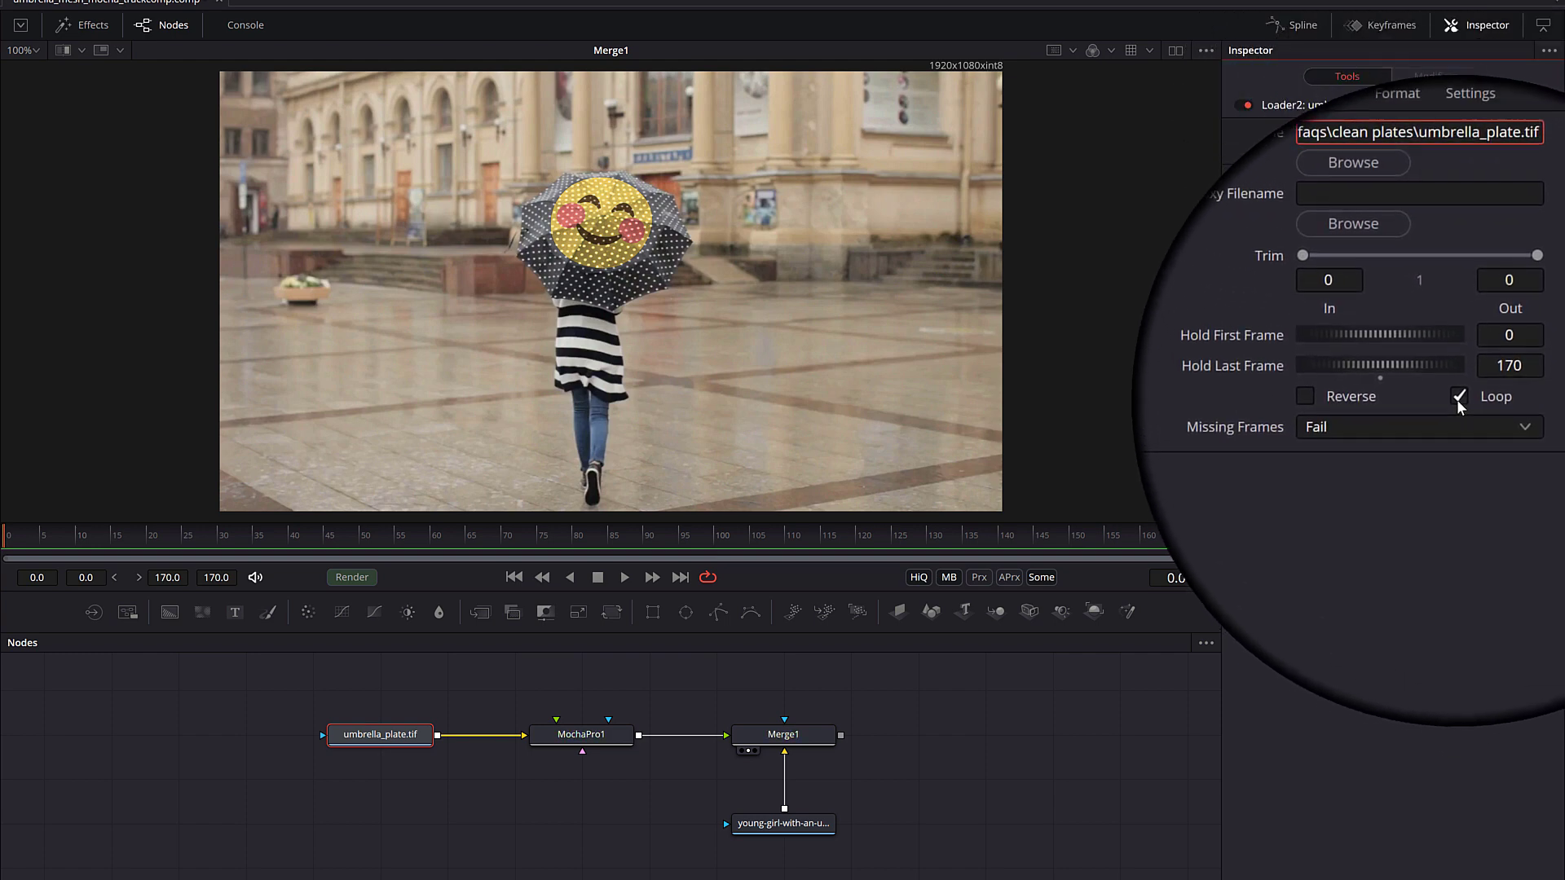
pyautogui.click(1459, 397)
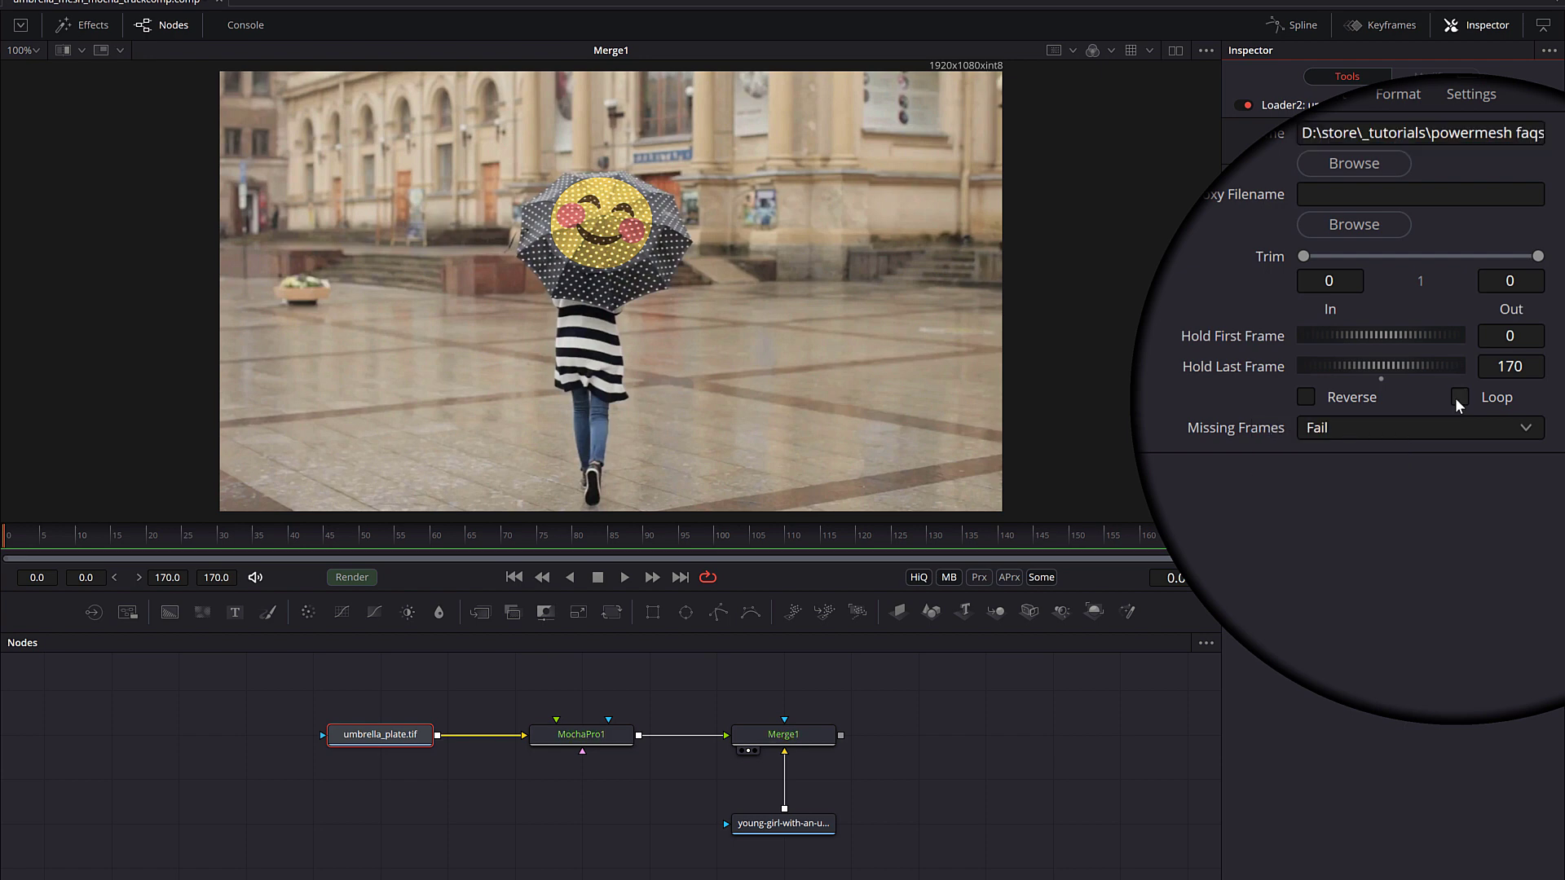
# Play the comp to confirm the emoji warps with the umbrella.
pyautogui.click(627, 578)
pyautogui.click(581, 734)
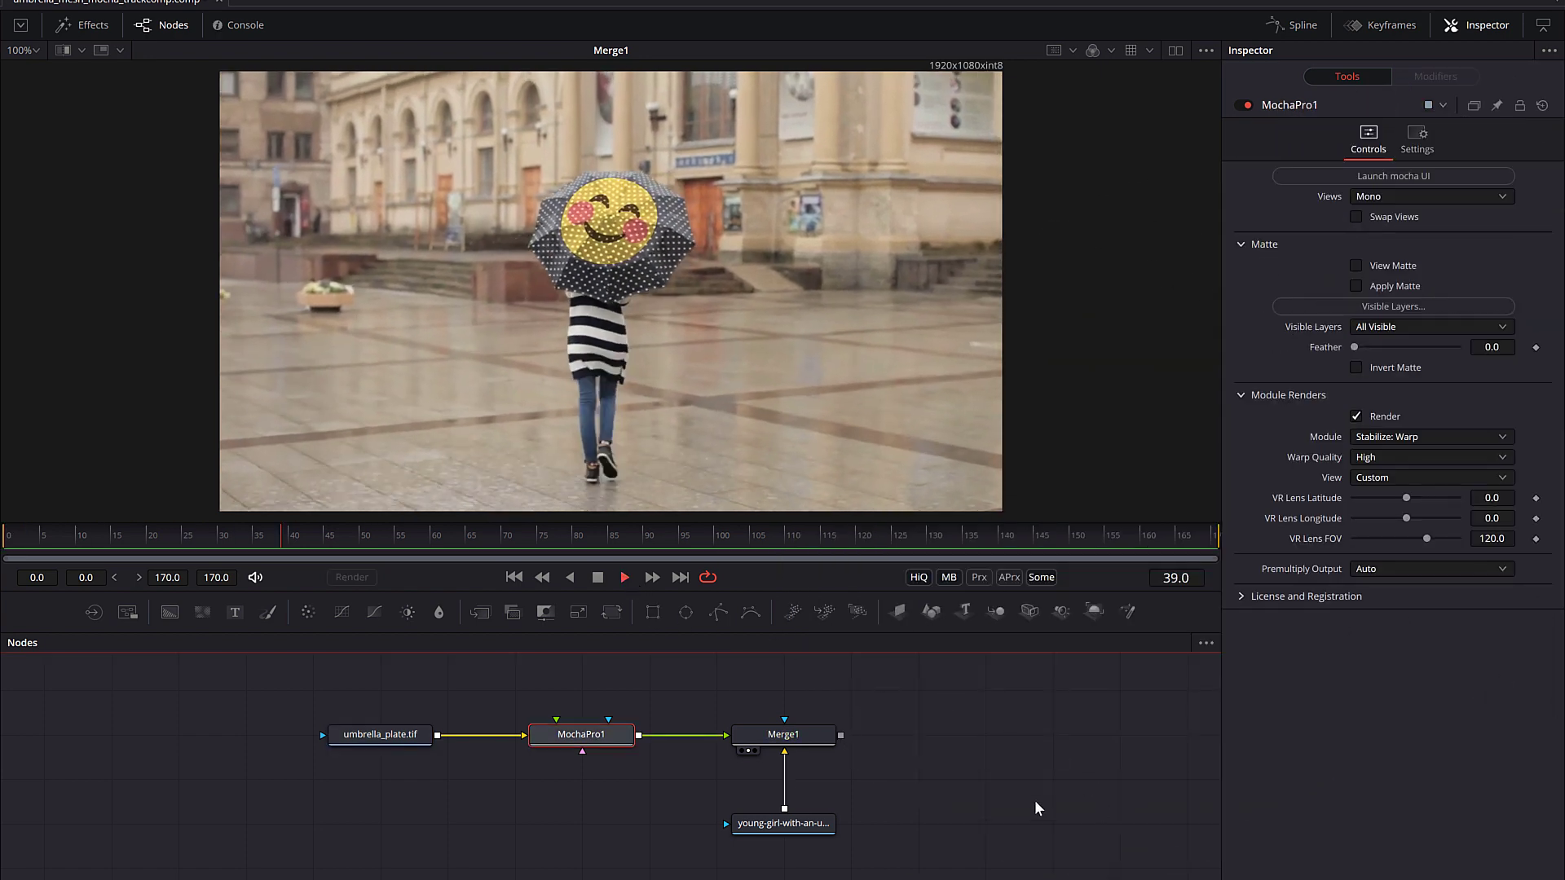